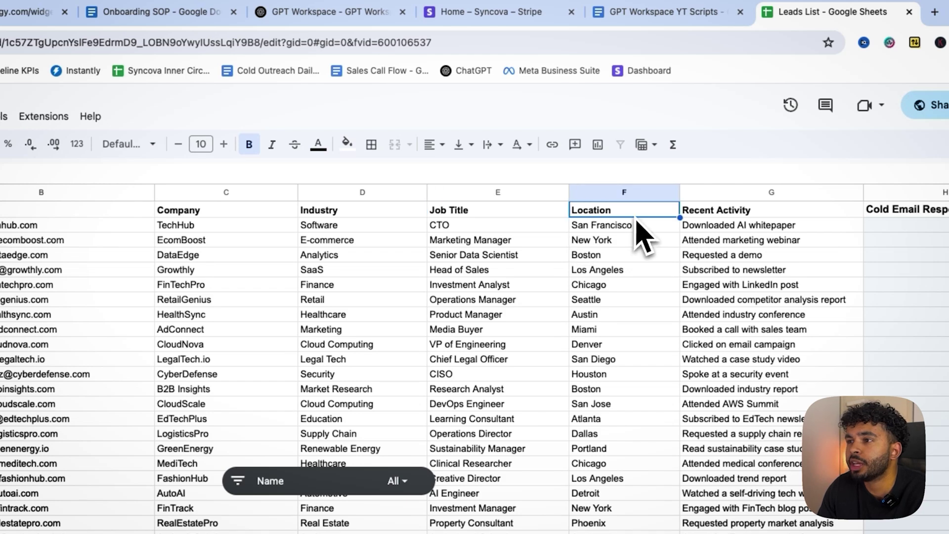
- Enter in H2 a GPT formula over A3:G3 for a casual yet professional cold email using {{job title}}, {{company}} and {{recent activity}}, offering social media management
{"action": "left_click", "coordinate": [715, 212]}
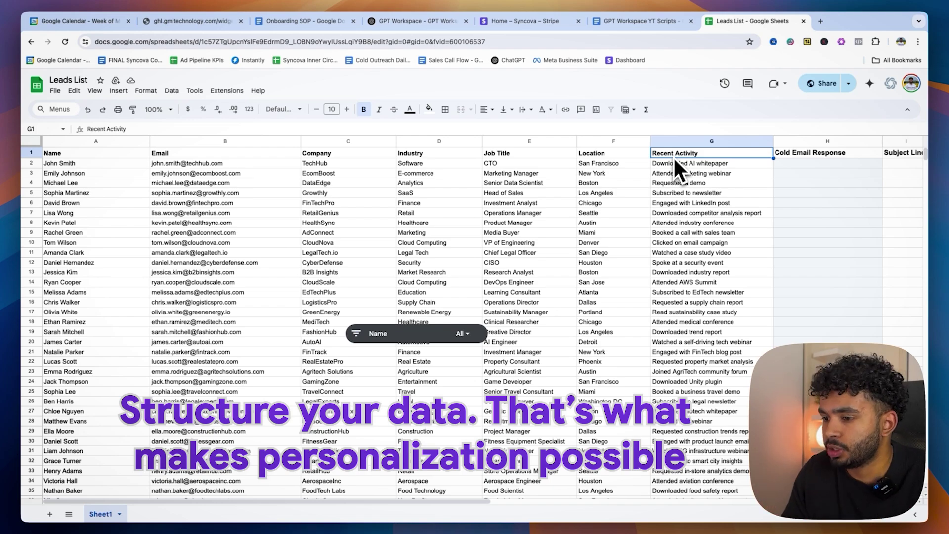
{"action": "left_click", "coordinate": [791, 163]}
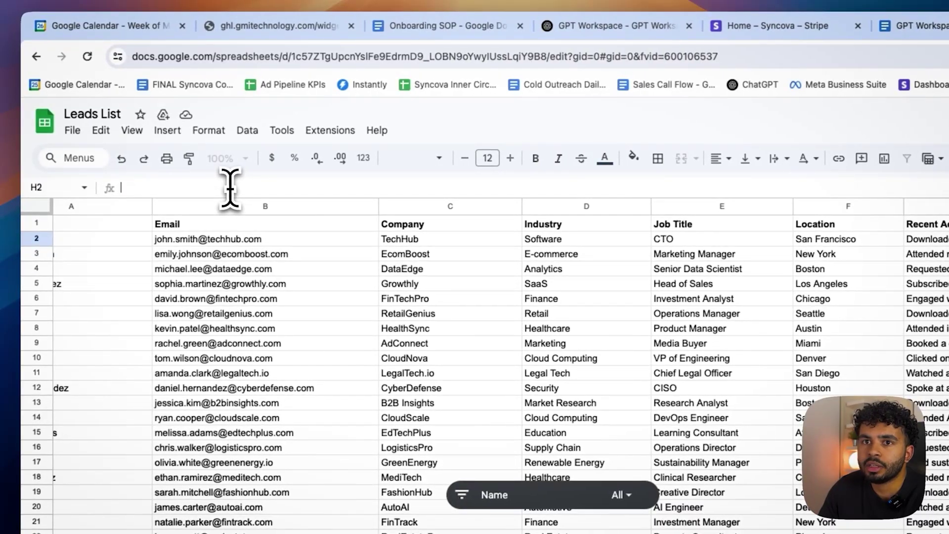
{"action": "key", "text": "ctrl+v"}
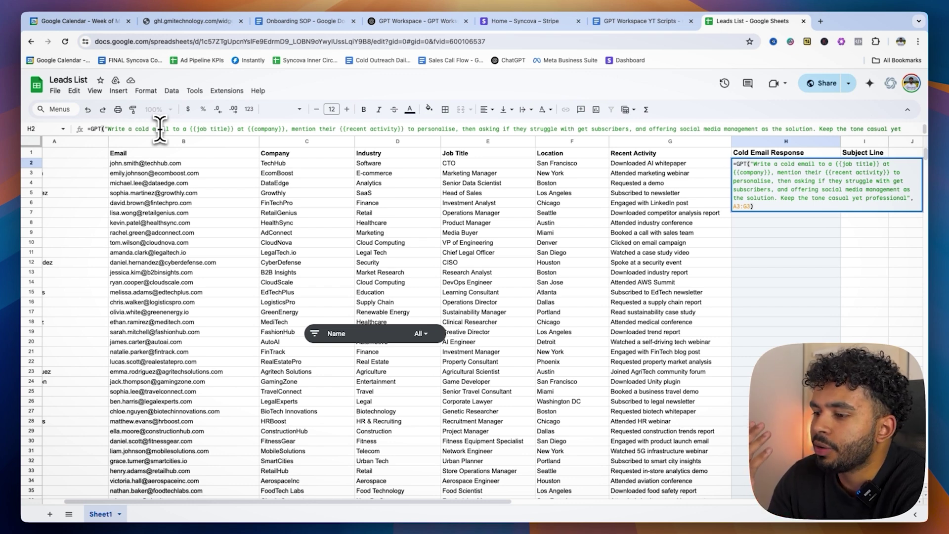
{"action": "key", "text": "Return"}
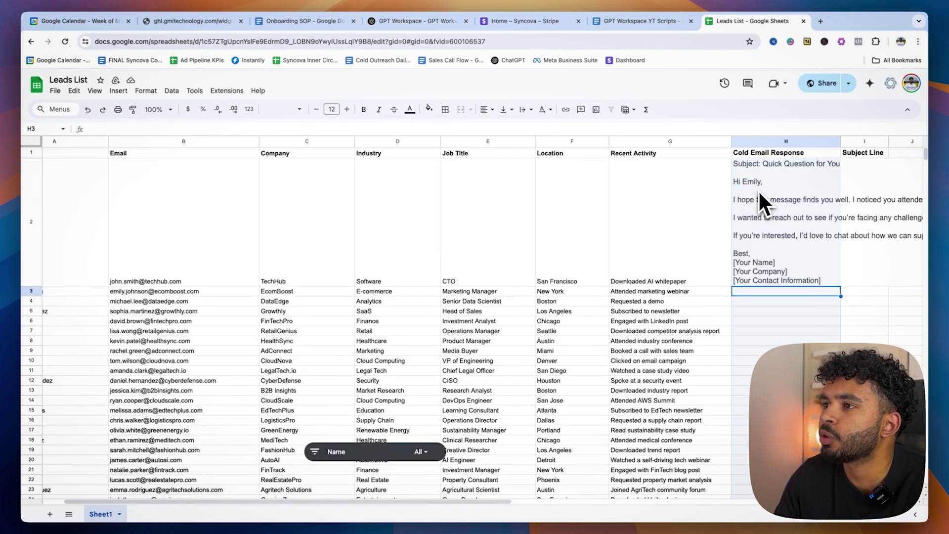
- Check the generated cold email, and move its GPT formula from H2 down to H3
{"action": "scroll", "coordinate": [757, 191], "scroll_direction": "right", "scroll_amount": 5}
{"action": "scroll", "coordinate": [657, 238], "scroll_direction": "right", "scroll_amount": 2}
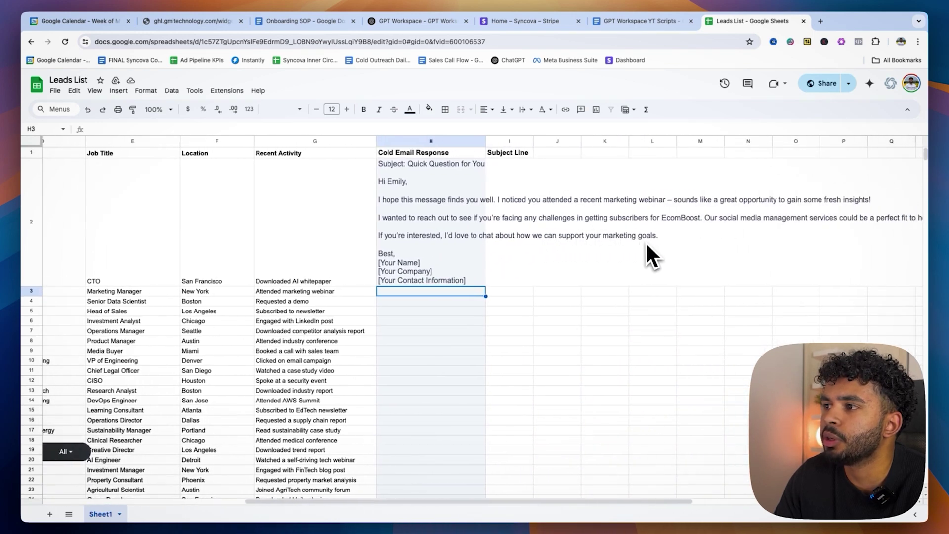
{"action": "scroll", "coordinate": [515, 249], "scroll_direction": "left", "scroll_amount": 10}
{"action": "scroll", "coordinate": [191, 250], "scroll_direction": "down", "scroll_amount": 1}
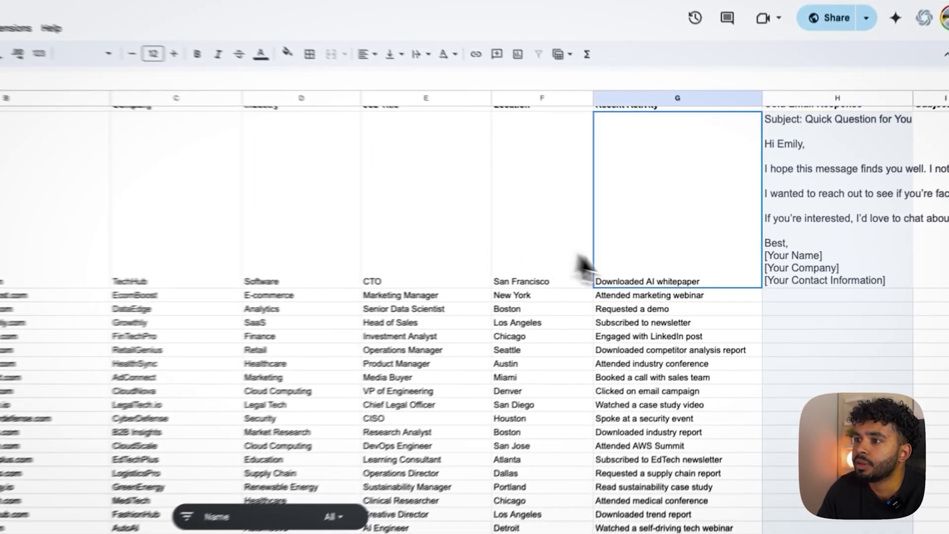
{"action": "left_click", "coordinate": [705, 269]}
{"action": "left_click", "coordinate": [795, 256]}
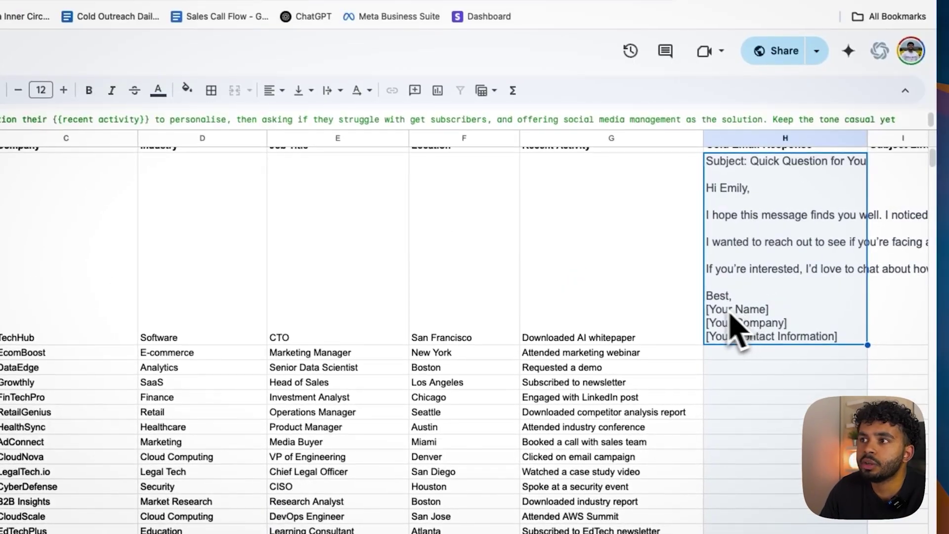
{"action": "scroll", "coordinate": [787, 252], "scroll_direction": "up", "scroll_amount": 1}
{"action": "scroll", "coordinate": [787, 252], "scroll_direction": "right", "scroll_amount": 1}
{"action": "key", "text": "ctrl+x"}
{"action": "key", "text": "Down"}
{"action": "key", "text": "ctrl+v"}
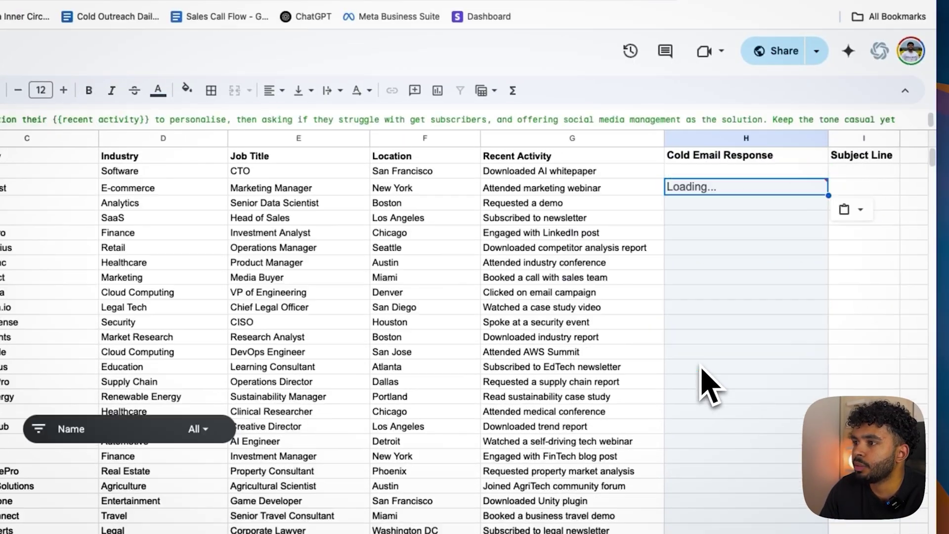
- Check the cold email formula in H3 and fill it down the Cold Email Response column to row 50
{"action": "double_click", "coordinate": [752, 286]}
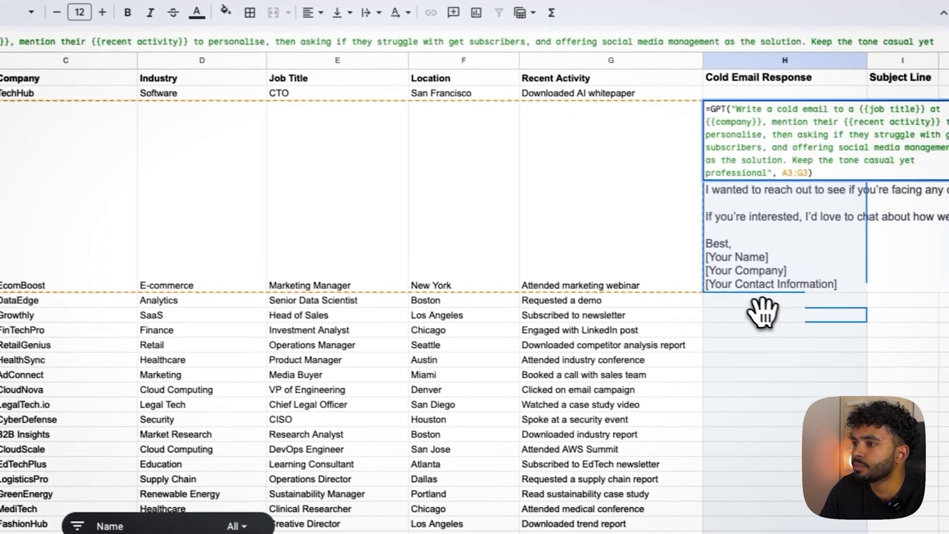
{"action": "key", "text": "Return"}
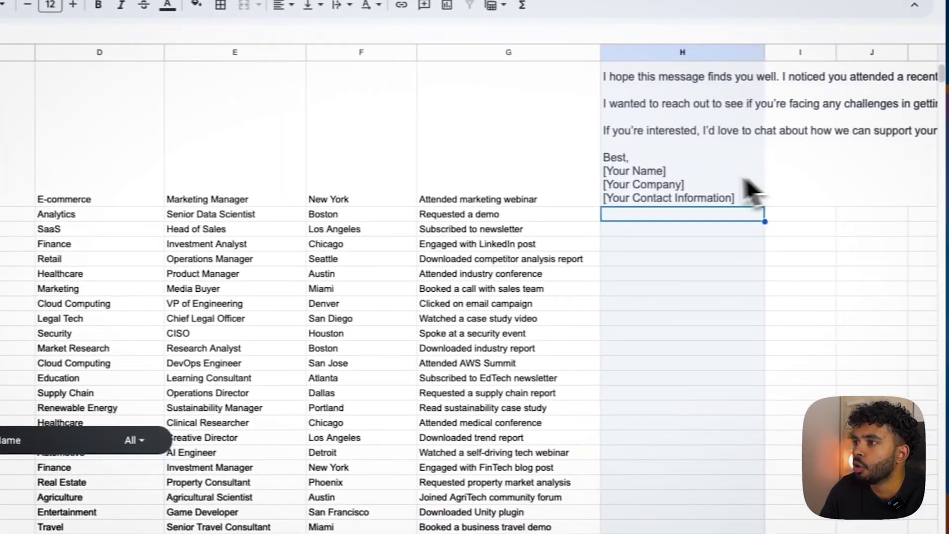
{"action": "left_click", "coordinate": [907, 206]}
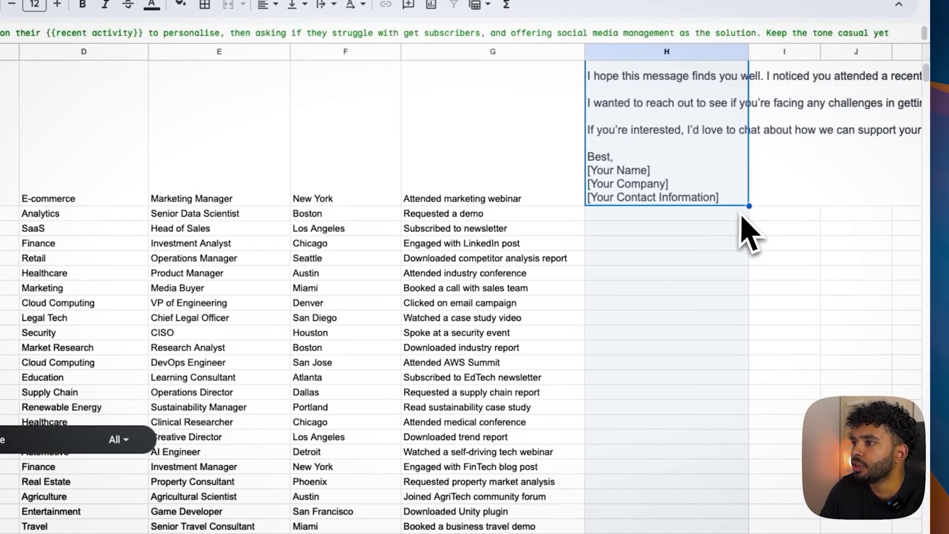
{"action": "left_click_drag", "start_coordinate": [914, 212], "coordinate": [887, 390]}
{"action": "left_click_drag", "start_coordinate": [721, 384], "coordinate": [720, 207]}
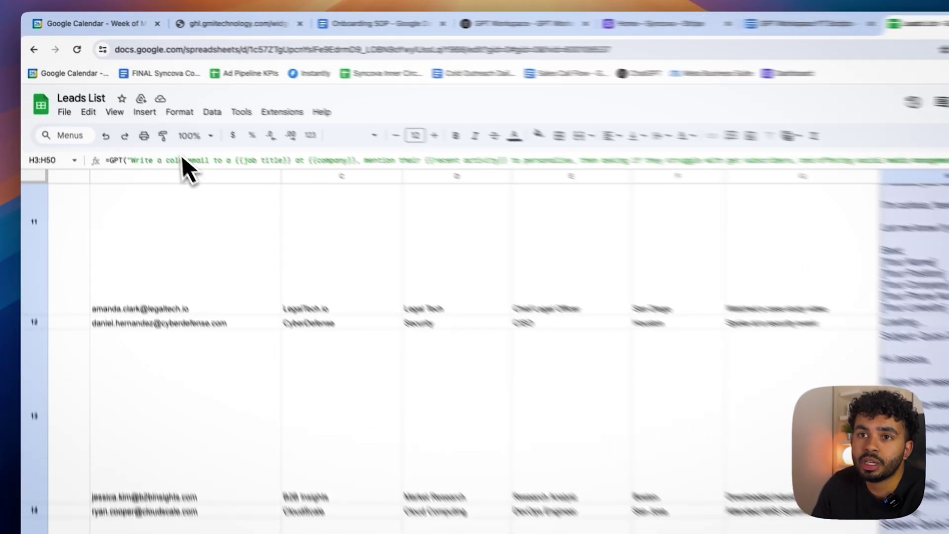
- Set the sheet zoom to 75% and look through the generated cold emails
{"action": "left_click", "coordinate": [157, 109]}
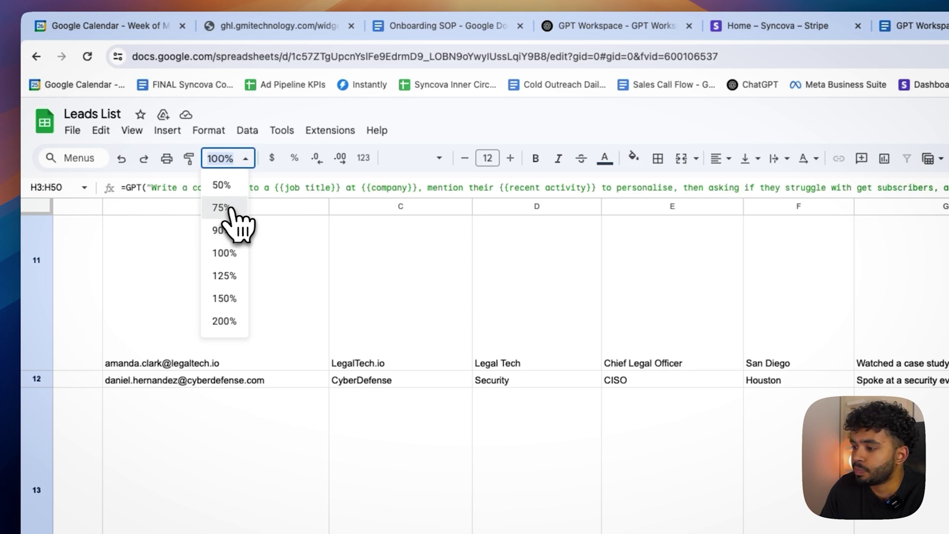
{"action": "left_click", "coordinate": [228, 210]}
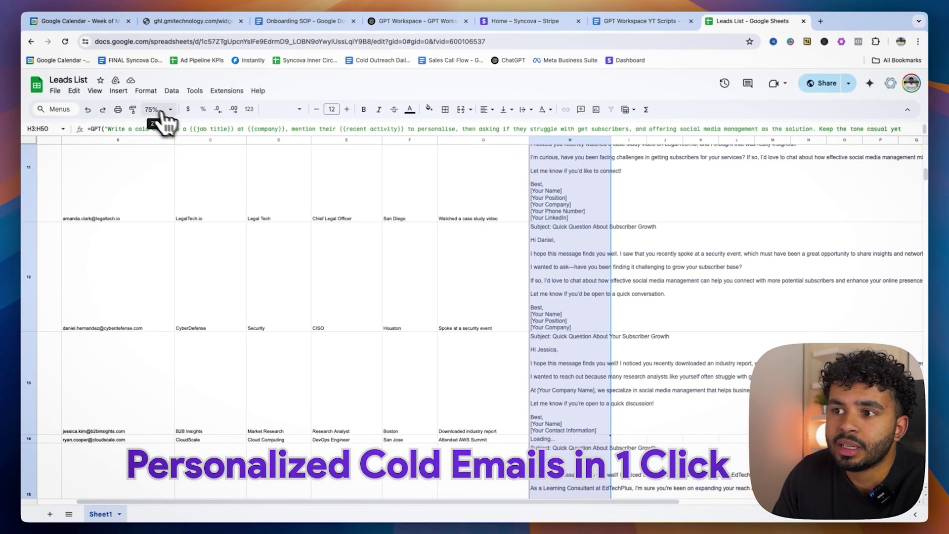
{"action": "scroll", "coordinate": [378, 214], "scroll_direction": "down", "scroll_amount": 10}
{"action": "scroll", "coordinate": [542, 255], "scroll_direction": "up", "scroll_amount": 15}
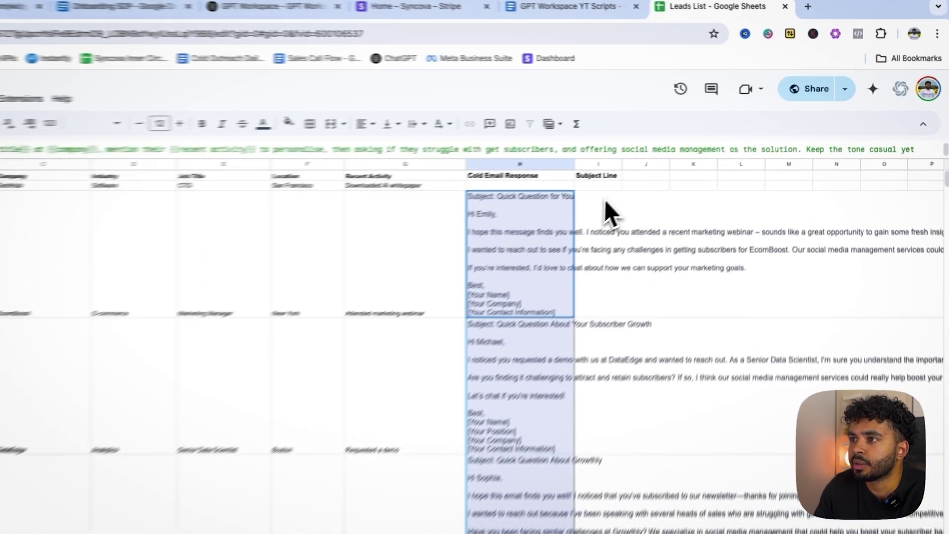
- Enter in I3 the formula =GPT("Write a subject line for the email in I3 that is engaging, relevant, and less than 20 character", H3)
{"action": "left_click", "coordinate": [664, 157]}
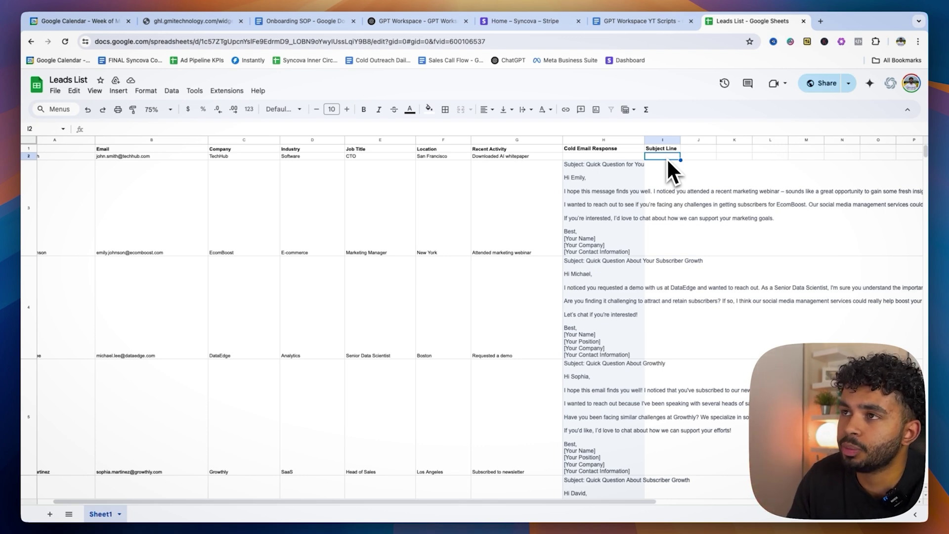
{"action": "key", "text": "Down"}
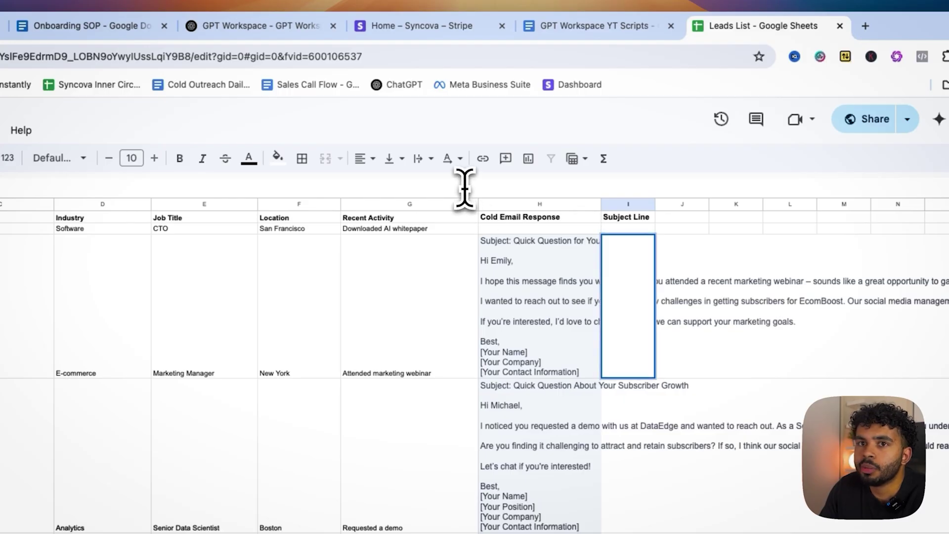
{"action": "type", "text": "=GPT(\"Write a subject line for the email in I3 that is engaging, relevant, and less than 20 character\", H3)"}
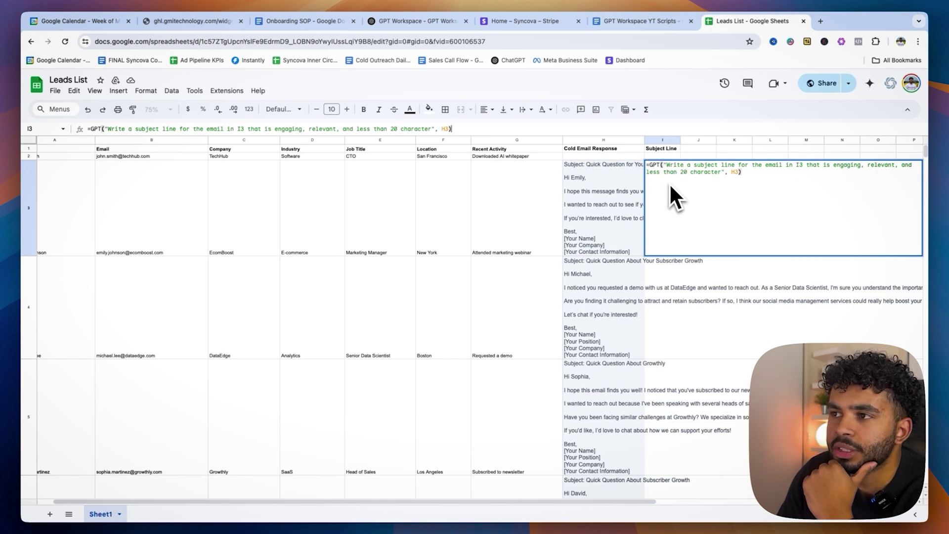
{"action": "key", "text": "Return"}
- Fill the subject line formula from I3 down the Subject Line column to row 36
{"action": "left_click", "coordinate": [663, 166]}
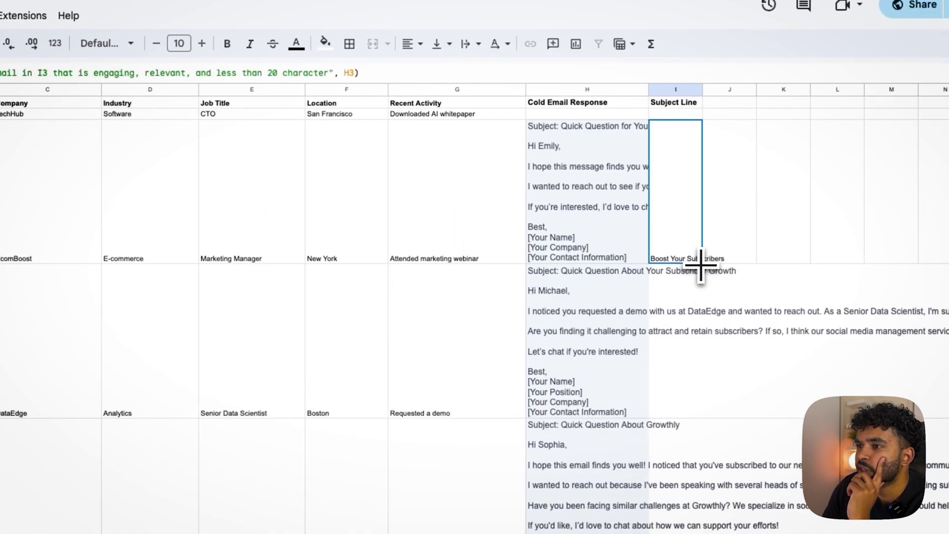
{"action": "left_click_drag", "start_coordinate": [948, 375], "coordinate": [948, 515]}
{"action": "left_click_drag", "start_coordinate": [700, 404], "coordinate": [707, 424]}
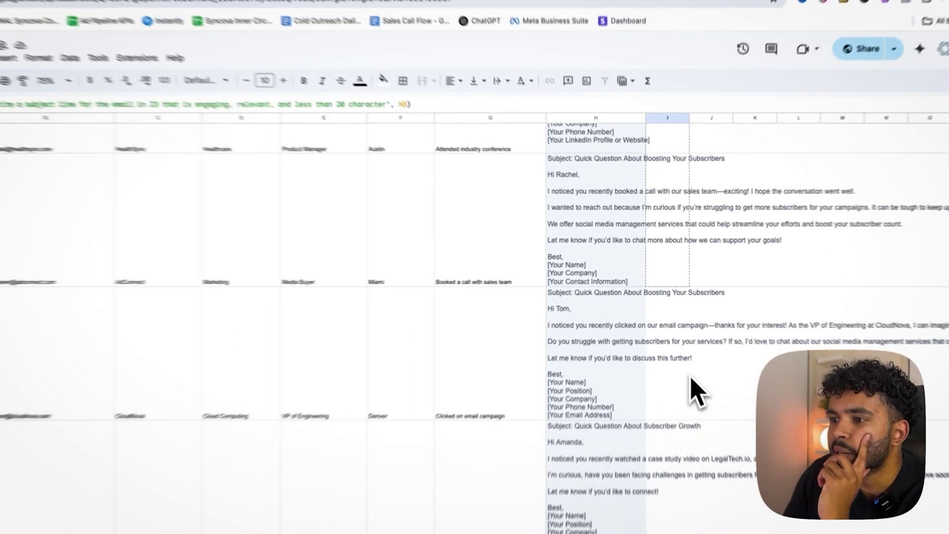
{"action": "left_click_drag", "start_coordinate": [692, 378], "coordinate": [685, 352]}
{"action": "scroll", "coordinate": [691, 378], "scroll_direction": "down", "scroll_amount": 15}
{"action": "scroll", "coordinate": [682, 349], "scroll_direction": "down", "scroll_amount": 5}
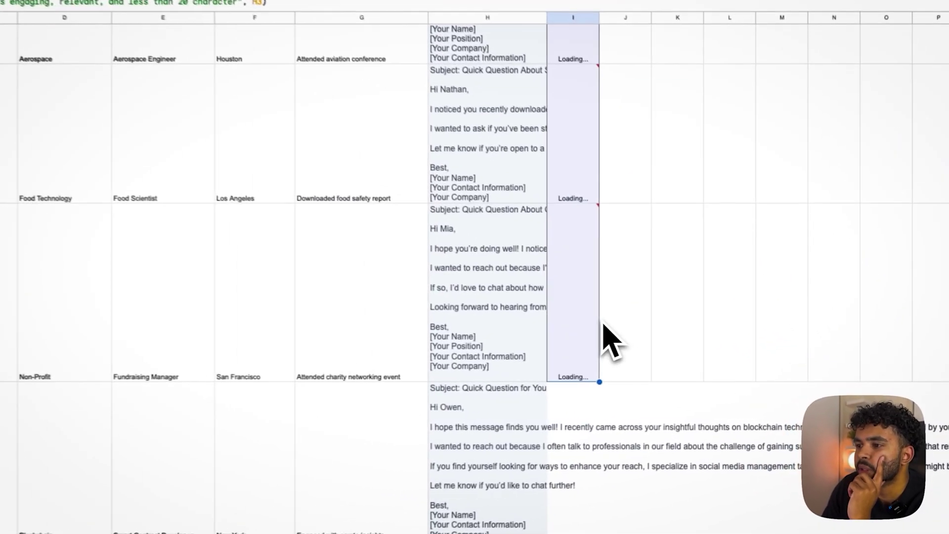
- Review the generated subject lines and the cold email prompt formula in H3
{"action": "scroll", "coordinate": [660, 330], "scroll_direction": "up", "scroll_amount": 10}
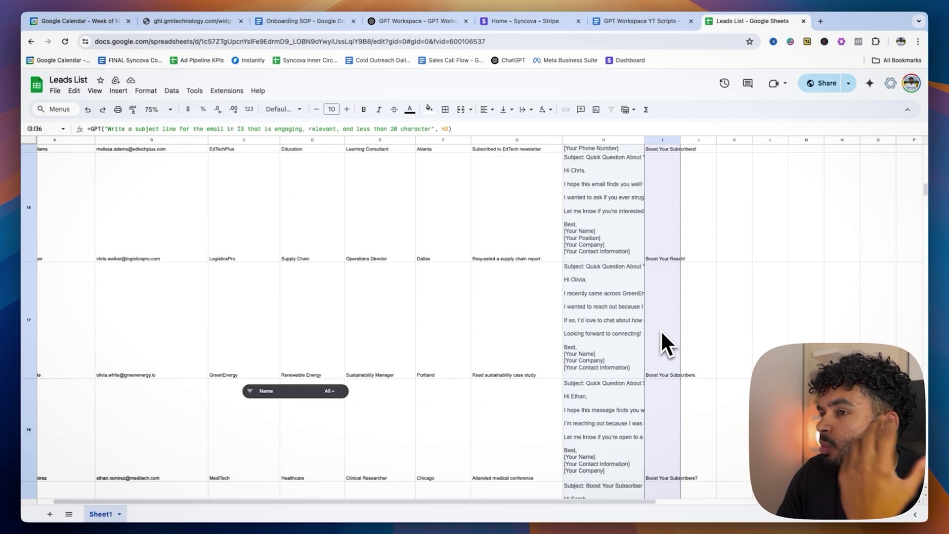
{"action": "scroll", "coordinate": [660, 330], "scroll_direction": "up", "scroll_amount": 5}
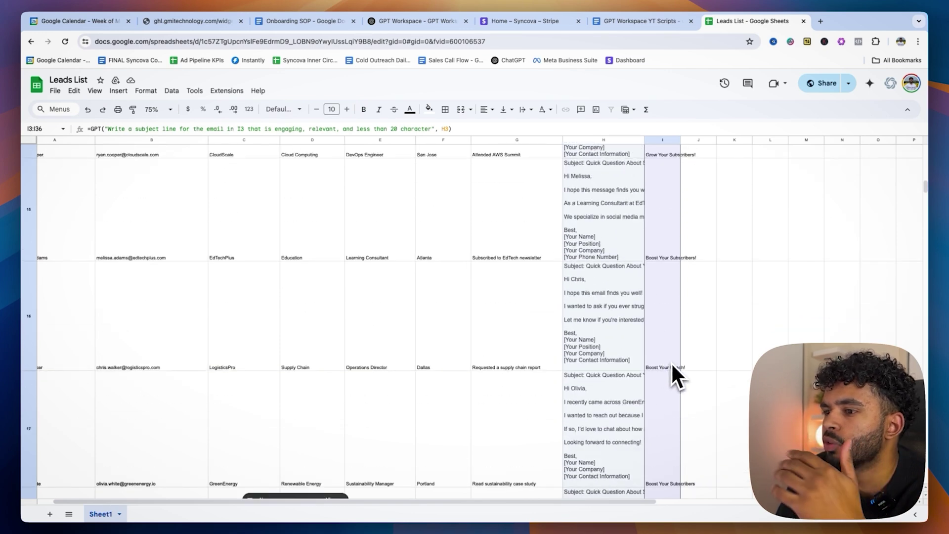
{"action": "scroll", "coordinate": [675, 371], "scroll_direction": "up", "scroll_amount": 10}
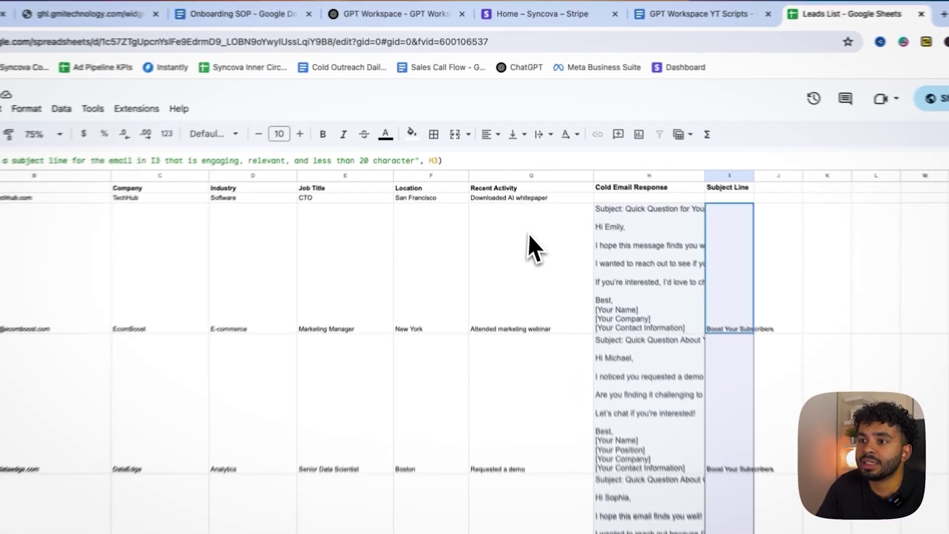
{"action": "left_click", "coordinate": [529, 237]}
{"action": "key", "text": "Right"}
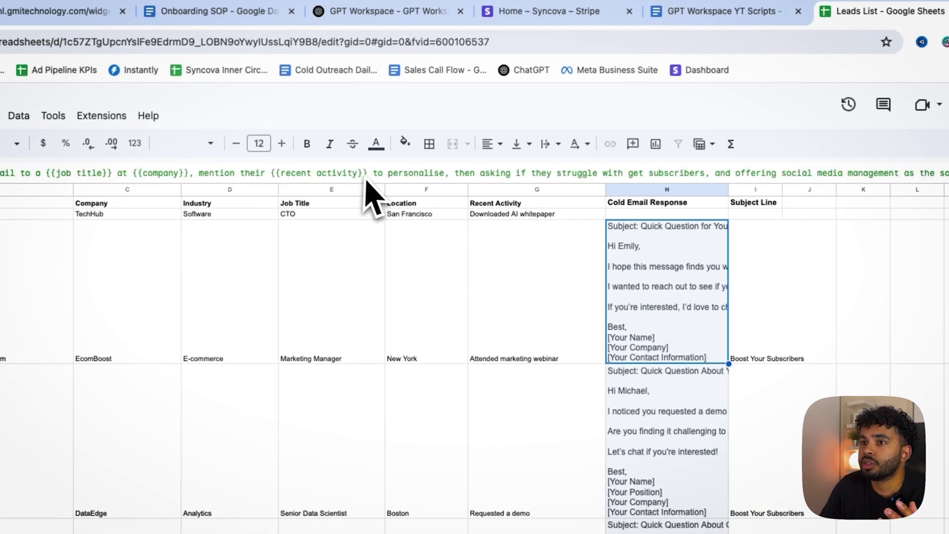